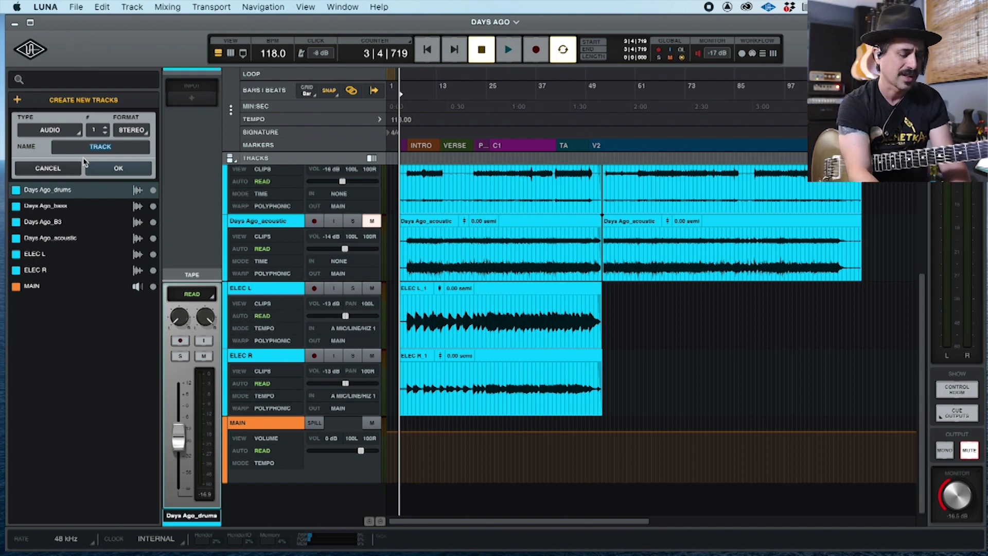
# - Name the new stereo audio track DELAY GUITAR and create it
pyautogui.write('DELA')
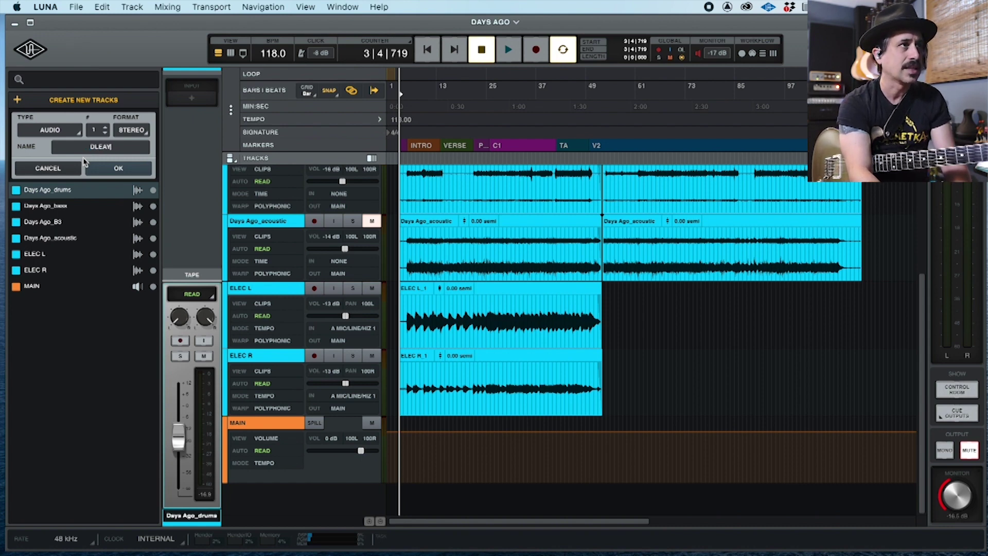
pyautogui.write('Y GUITAR')
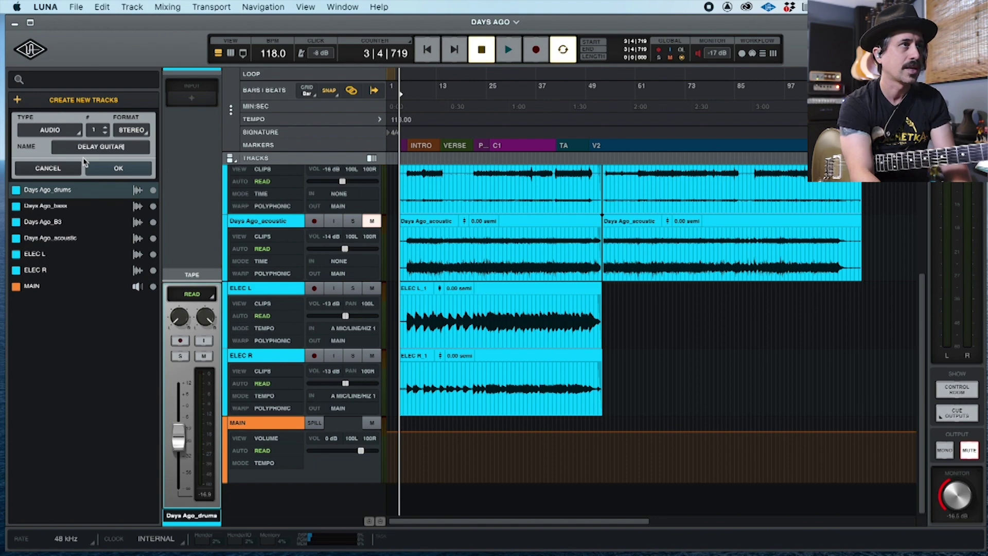
pyautogui.press('Return')
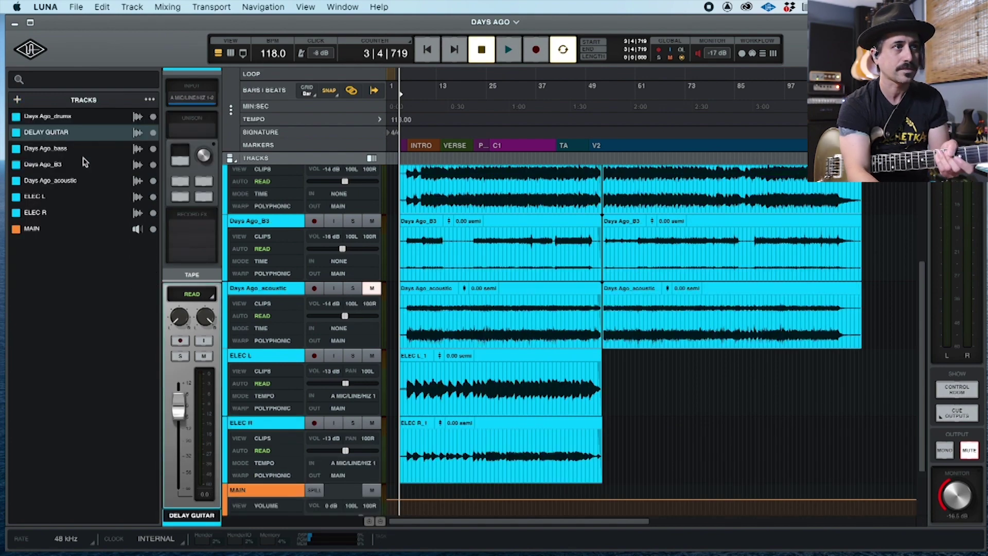
# - Move the DELAY GUITAR track below ELEC R, directly above the MAIN track
pyautogui.scroll(5, 332, 268)
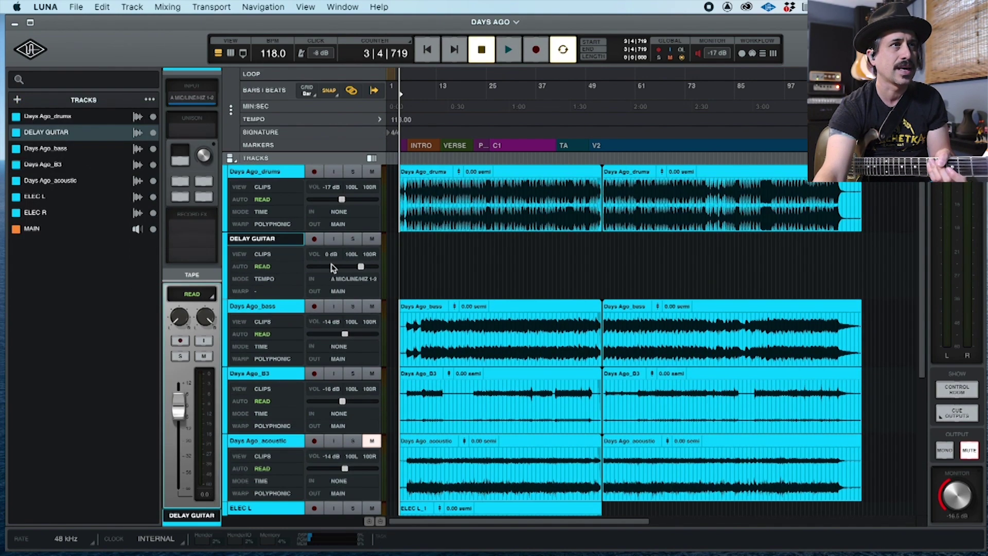
pyautogui.moveTo(274, 241); pyautogui.dragTo(307, 512)
pyautogui.scroll(-2, 308, 448)
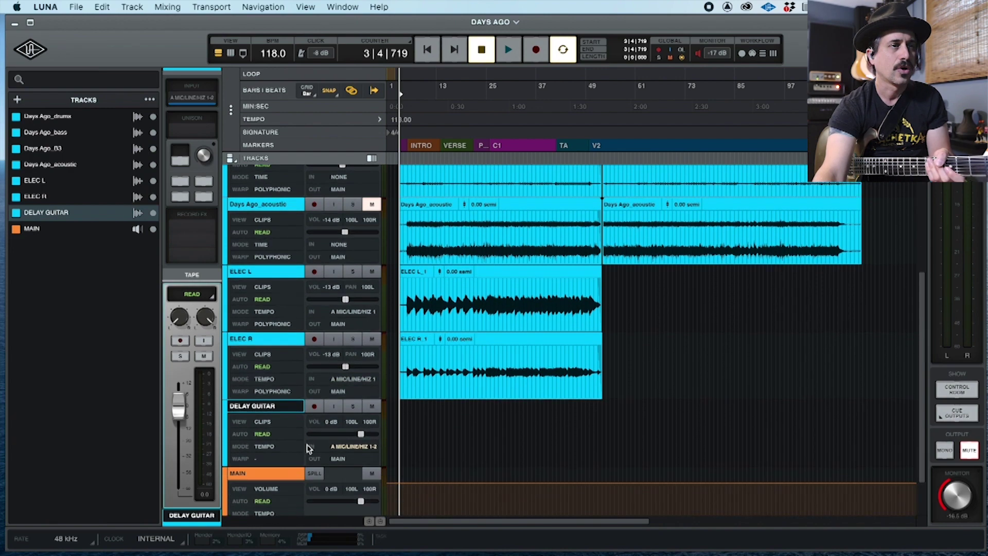
pyautogui.scroll(-2, 308, 448)
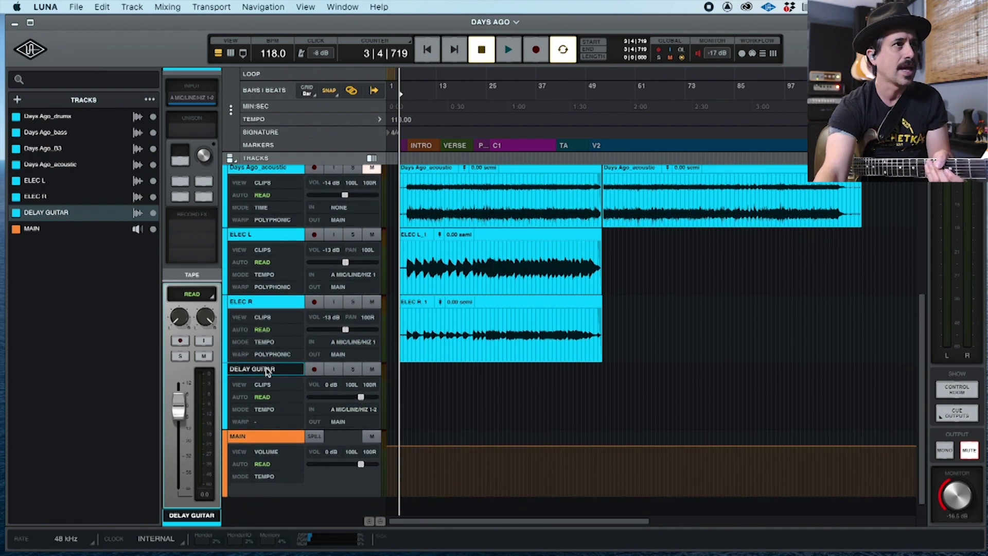
# - Route input A MIC/LINE 3-4 to the DELAY GUITAR track and arm it for recording
pyautogui.click(193, 98)
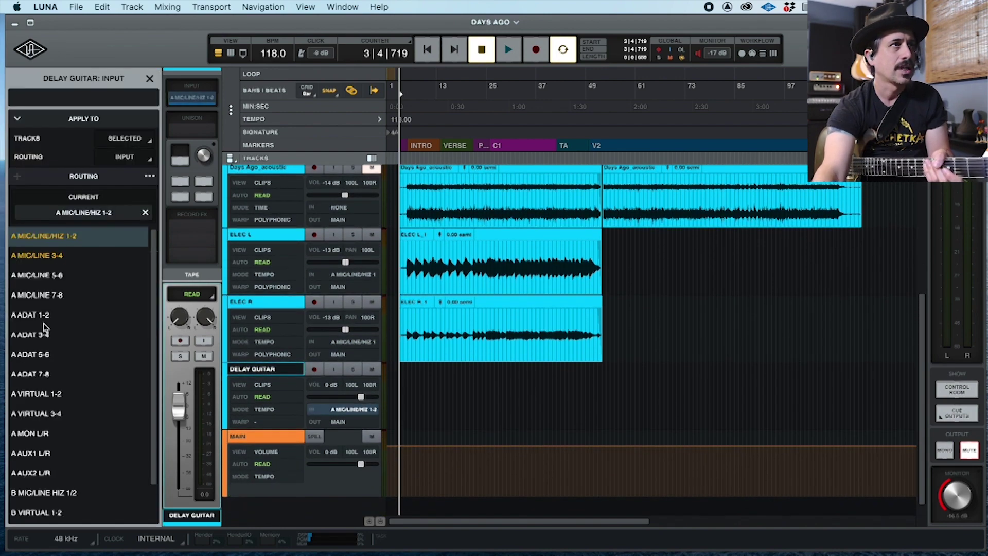
pyautogui.click(46, 257)
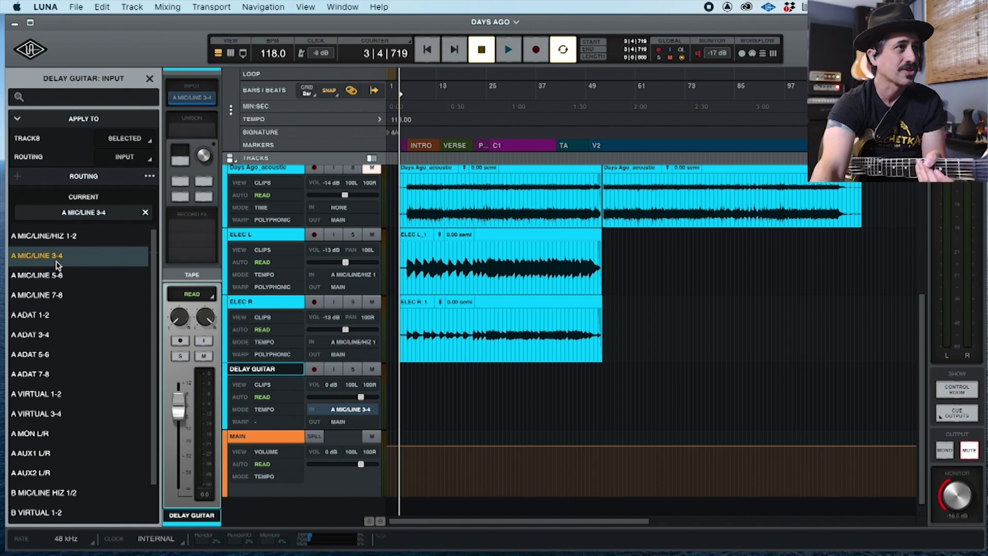
pyautogui.click(180, 340)
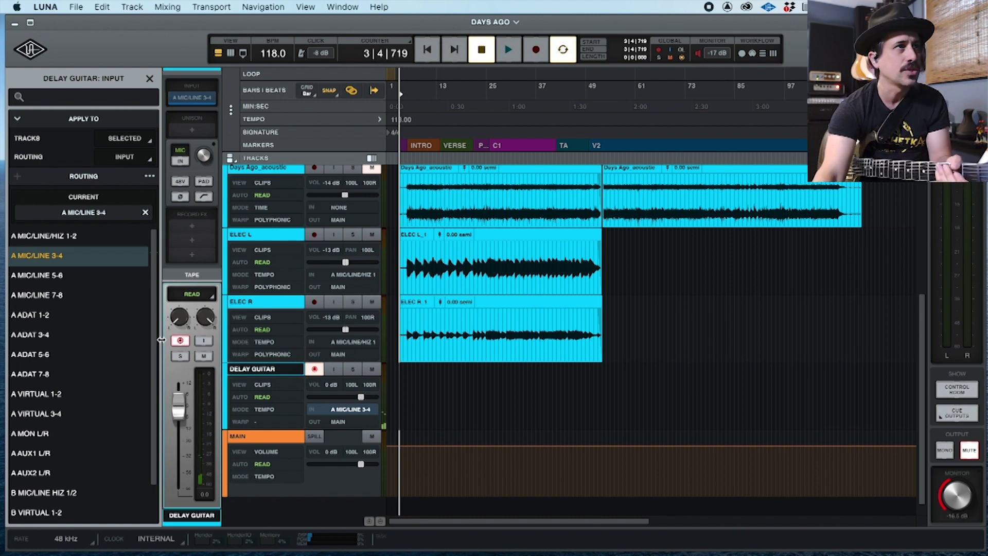
# - Raise the DELAY GUITAR preamp gain and lower the track fader to about -16 dB
pyautogui.moveTo(203, 161); pyautogui.dragTo(204, 131)
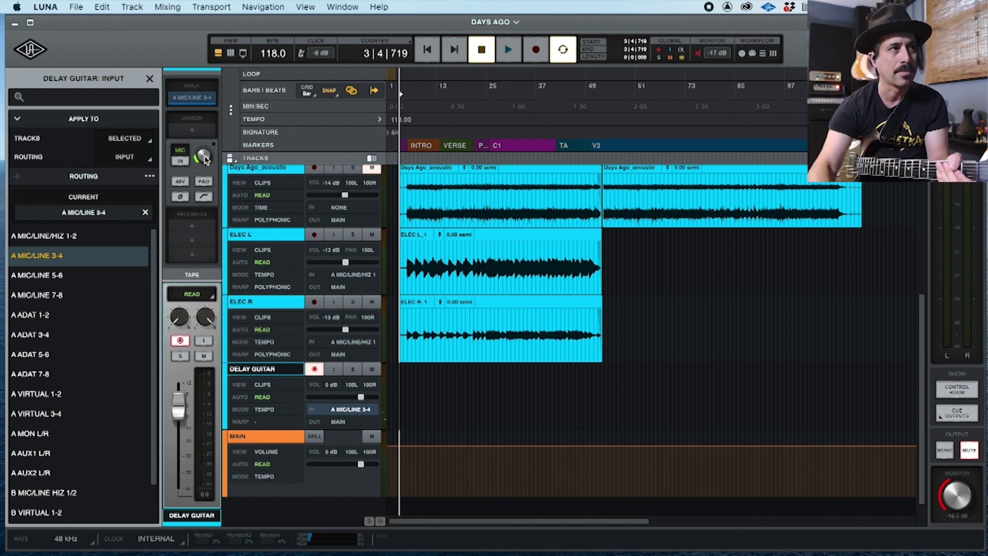
pyautogui.moveTo(177, 413); pyautogui.dragTo(178, 443)
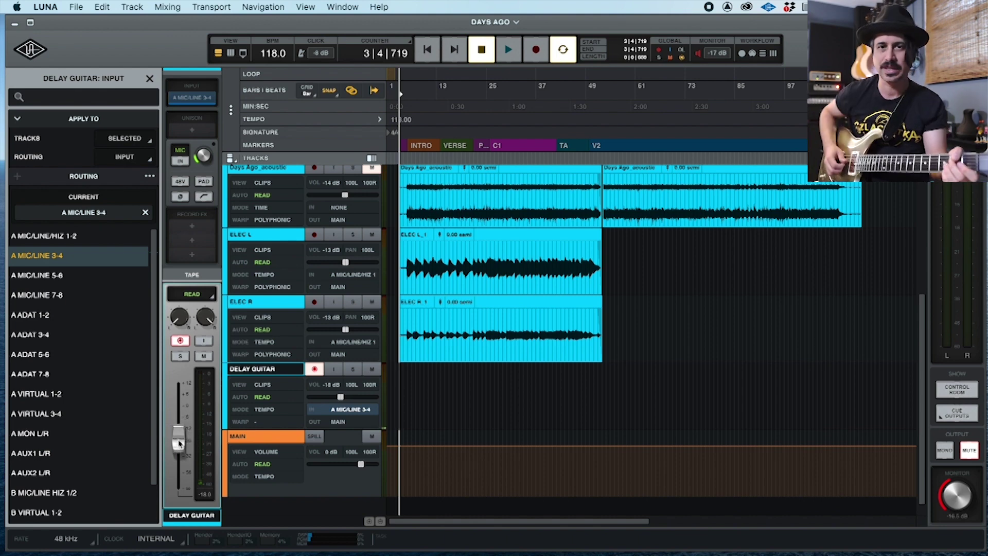
pyautogui.moveTo(179, 444); pyautogui.dragTo(178, 439)
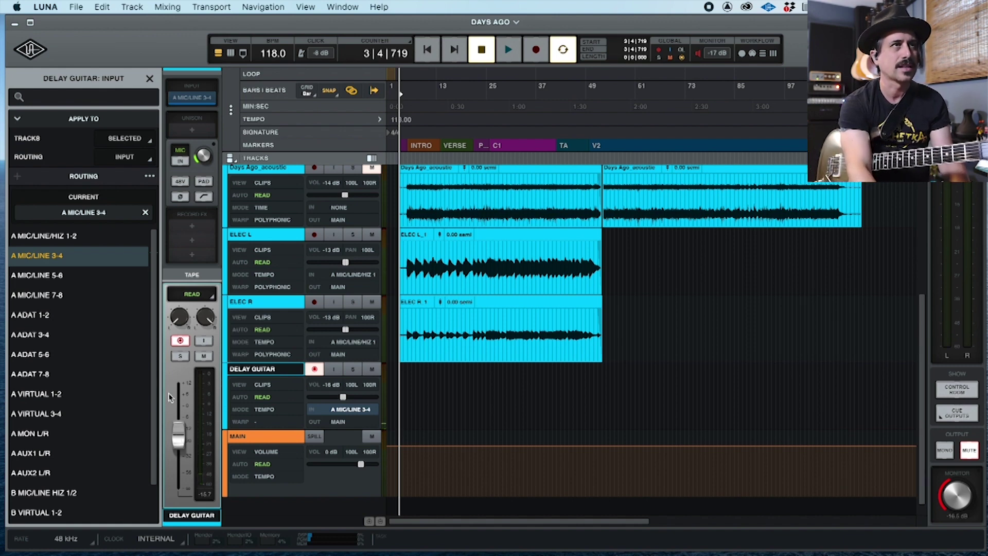
# - View the mixer briefly, return to the timeline, and switch to the OX app
pyautogui.press('super+equal')
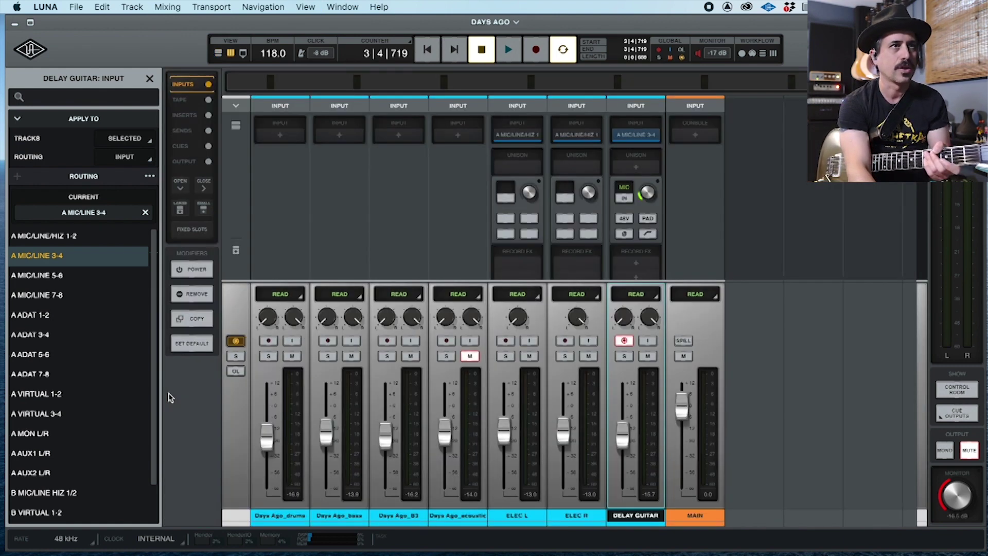
pyautogui.press('super+equal')
pyautogui.press('super+Tab')
pyautogui.press('super+Tab')
pyautogui.press('super+Tab')
pyautogui.press('super+Tab')
pyautogui.press('super+Tab')
pyautogui.press('super+Tab')
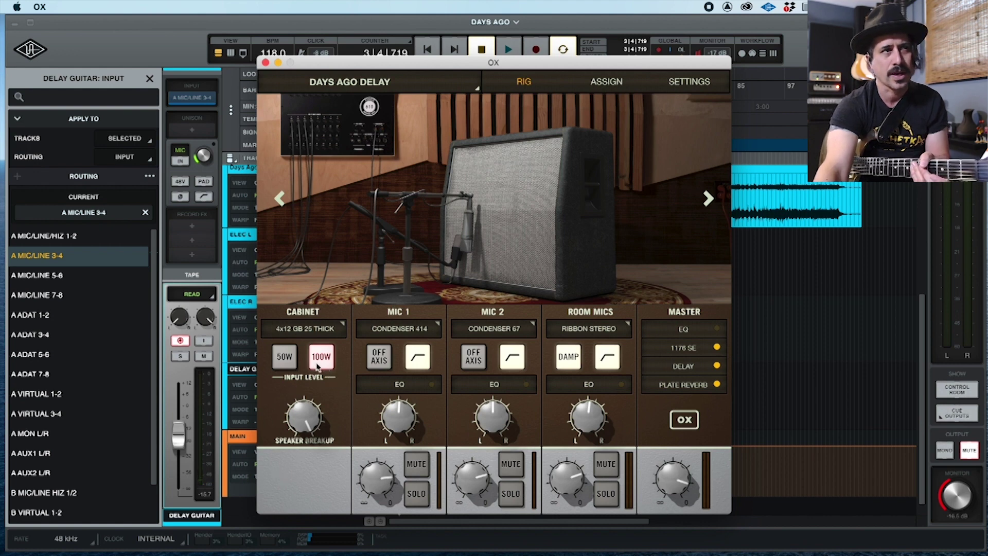
# - Examine the available speaker cabinets and the description of the 4x12 GB 25 THICK, keeping that selection
pyautogui.click(316, 332)
pyautogui.scroll(-10, 321, 226)
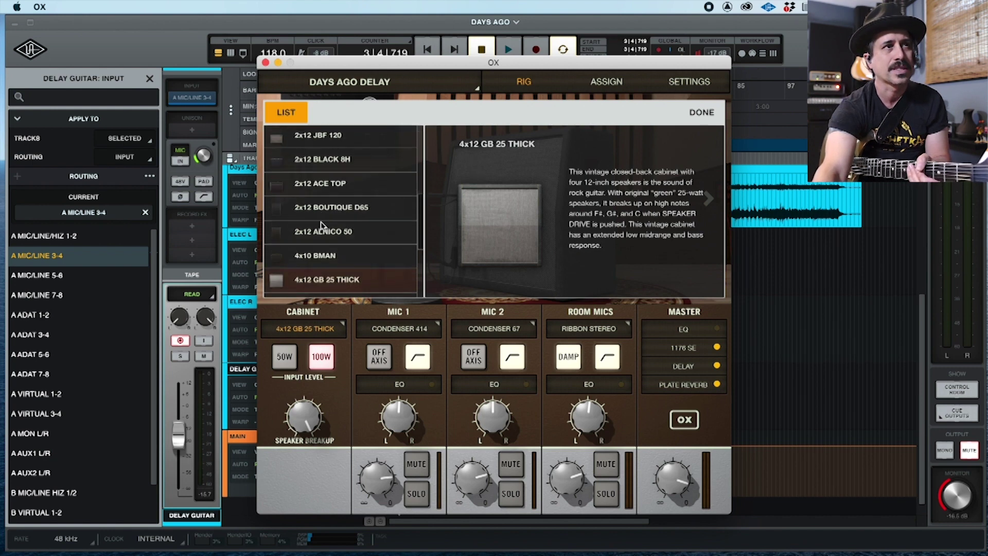
pyautogui.scroll(10, 321, 226)
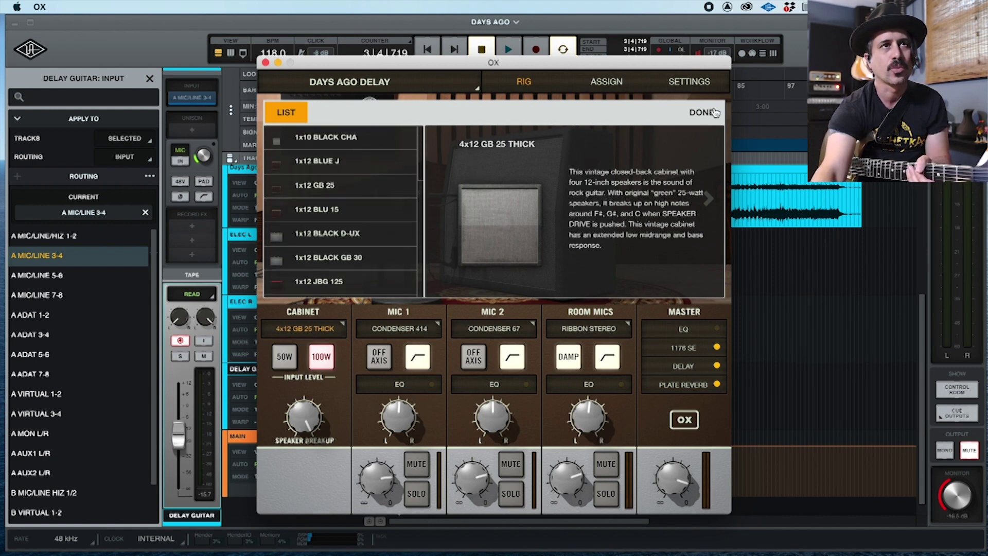
pyautogui.click(701, 119)
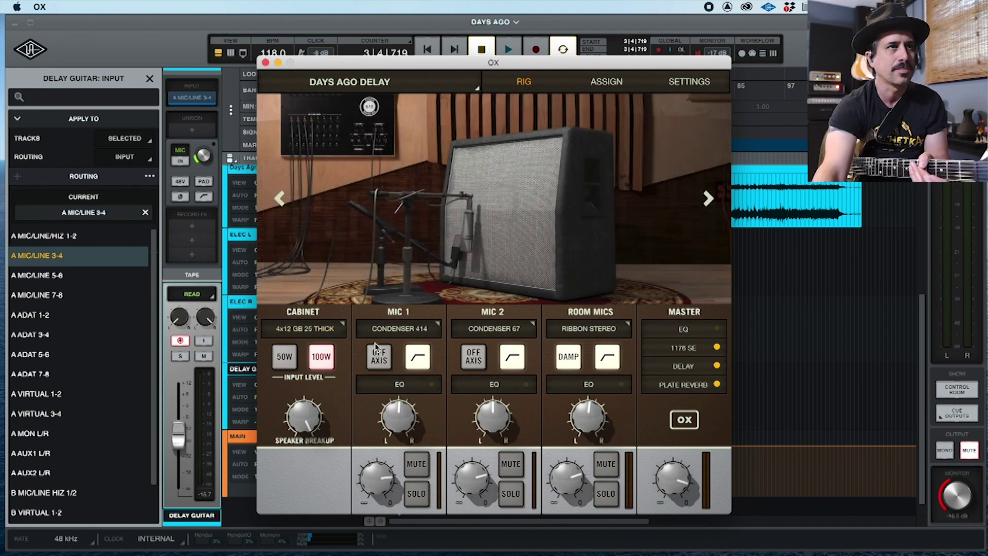
# - Review the microphone choices and descriptions for Mic 1 and Mic 2, keeping CONDENSER 414 and CONDENSER 67
pyautogui.click(401, 330)
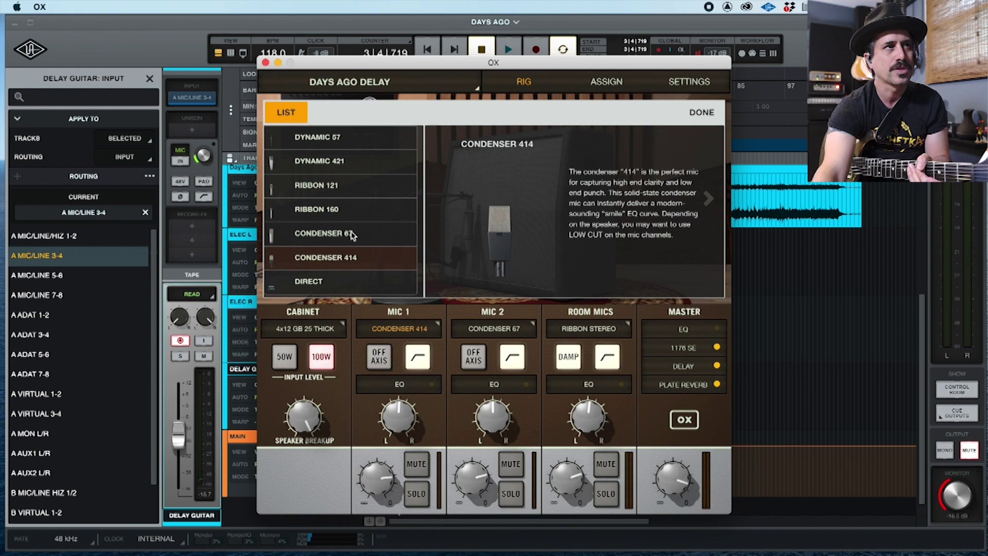
pyautogui.click(700, 115)
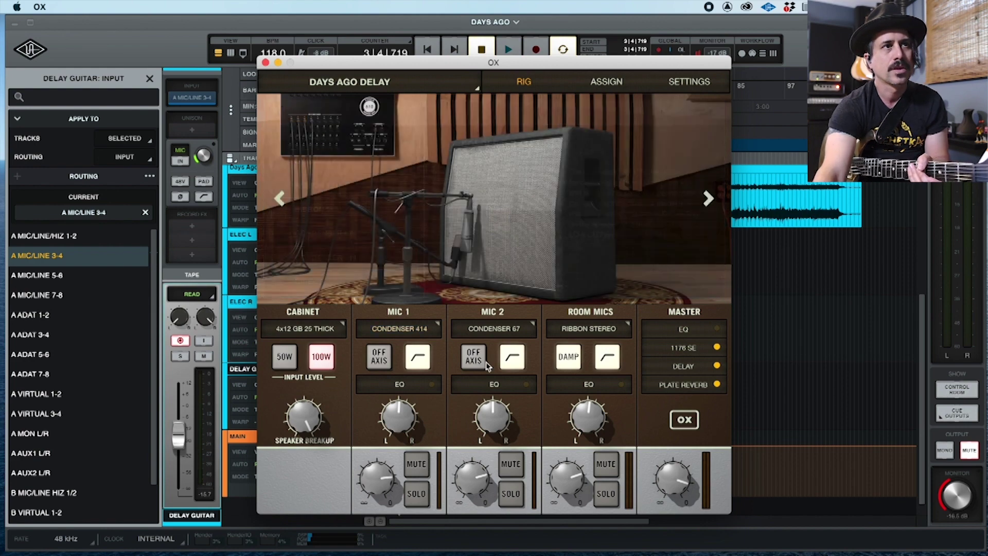
pyautogui.click(504, 331)
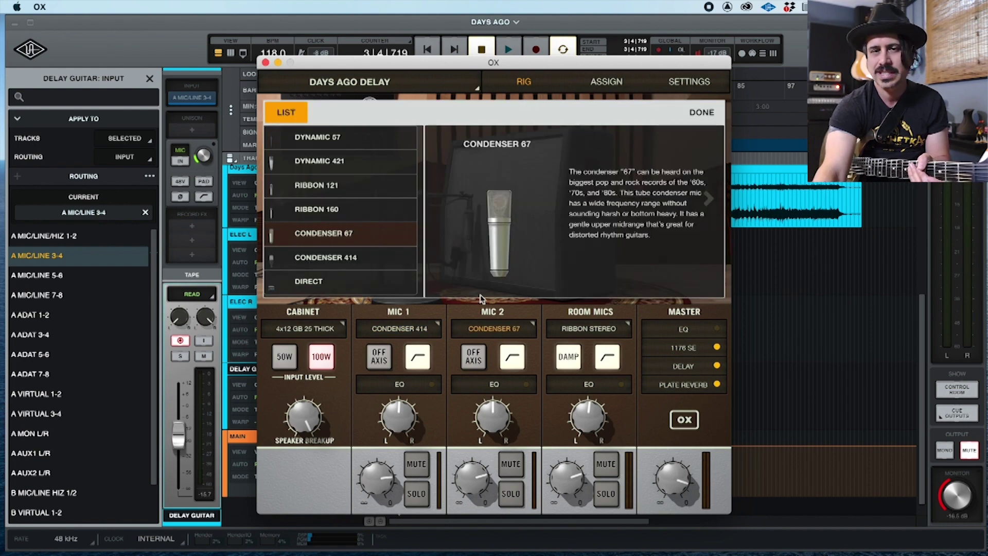
pyautogui.click(701, 113)
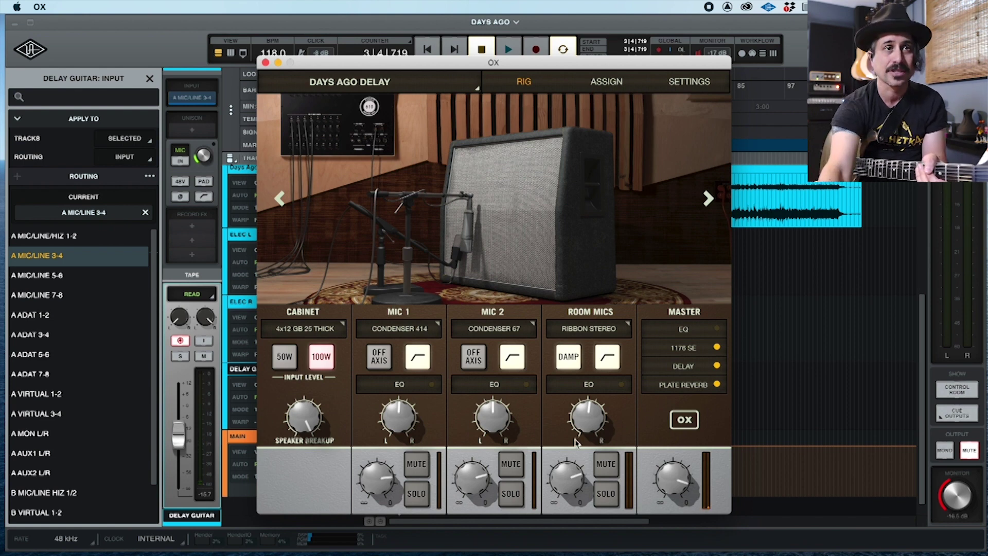
# - Solo the room mics in the OX rig and raise the DELAY GUITAR track fader to about -4 dB
pyautogui.click(606, 495)
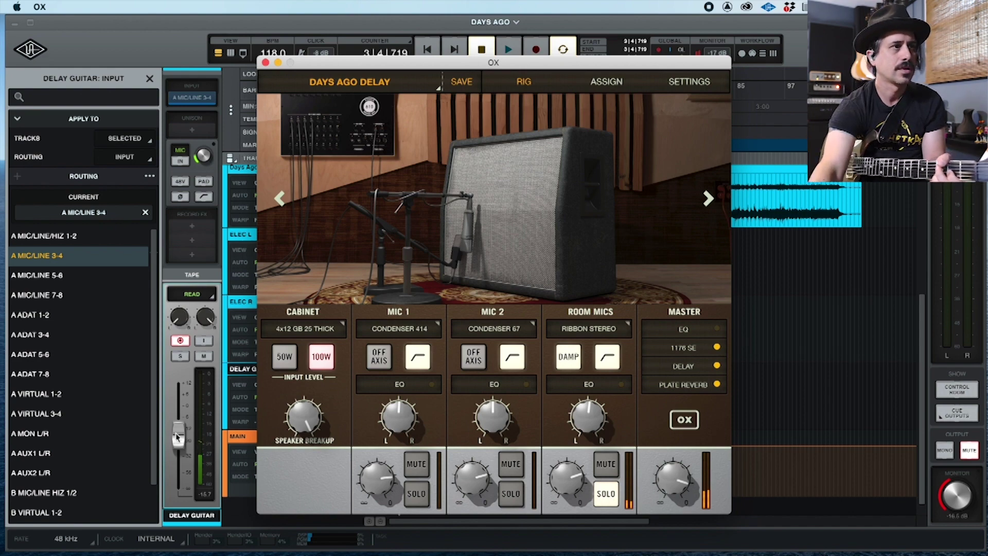
pyautogui.moveTo(178, 437); pyautogui.dragTo(181, 419)
pyautogui.press('super+Tab')
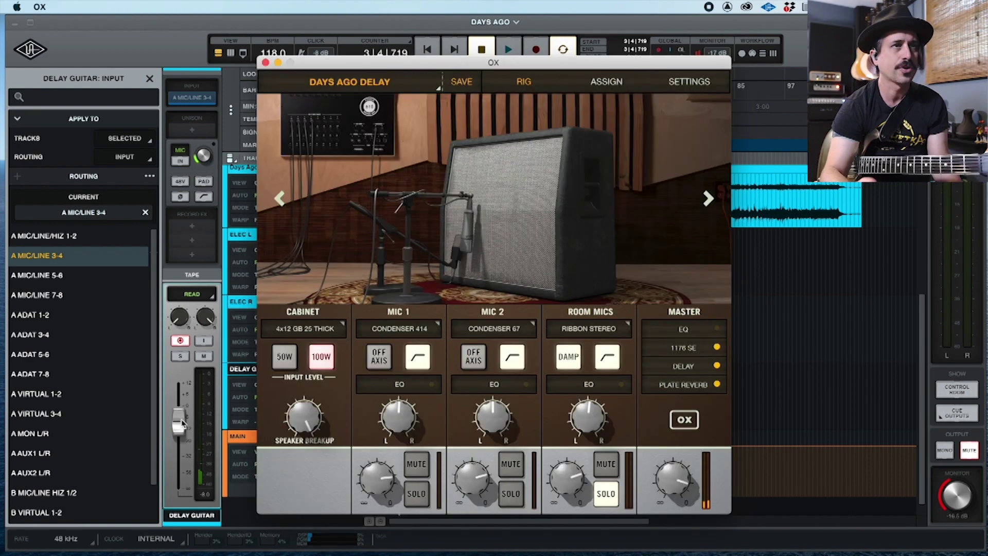
# - Bypass the master delay and plate reverb, and take the room mics out of solo
pyautogui.click(717, 365)
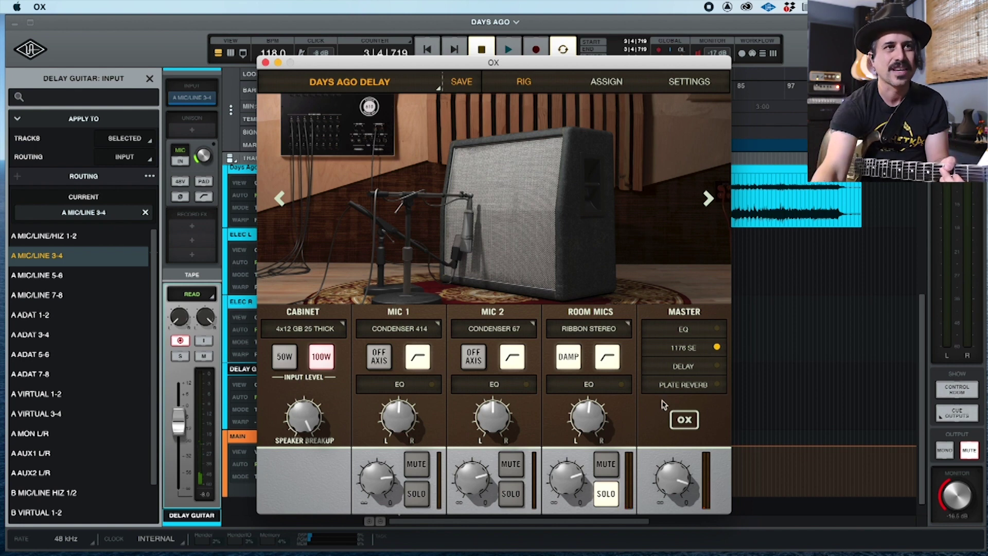
pyautogui.click(608, 492)
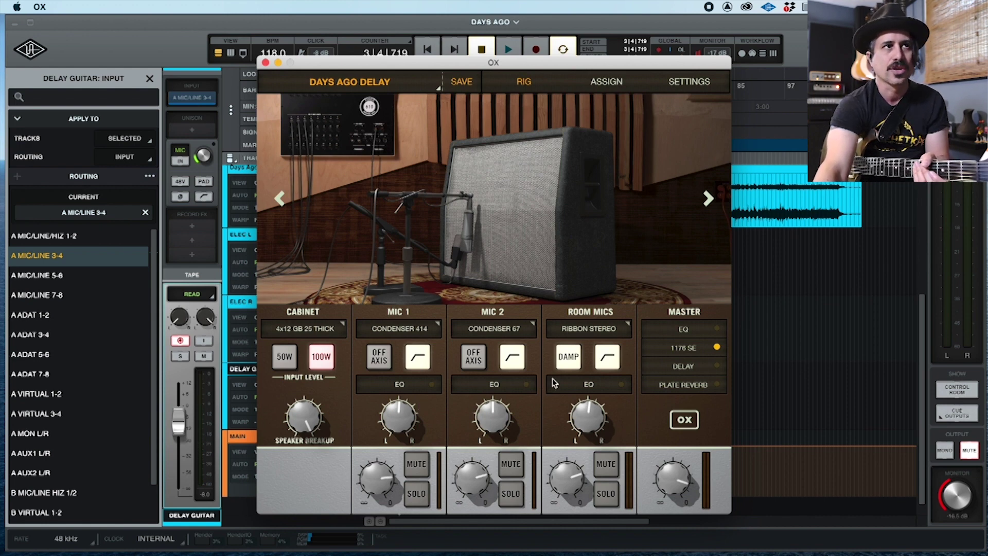
# - Examine the master section's EQ, 1176 SE, delay and plate reverb settings
pyautogui.click(687, 332)
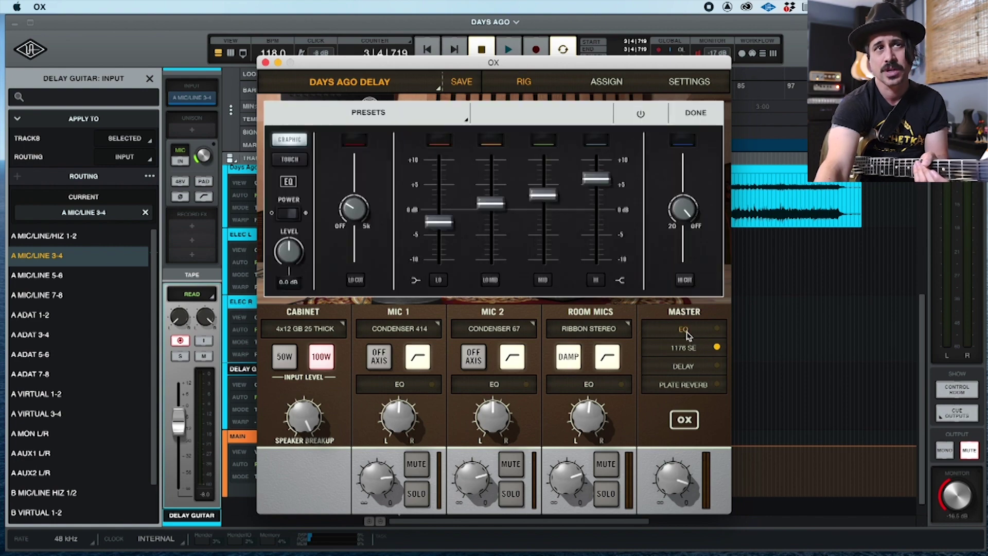
pyautogui.click(699, 112)
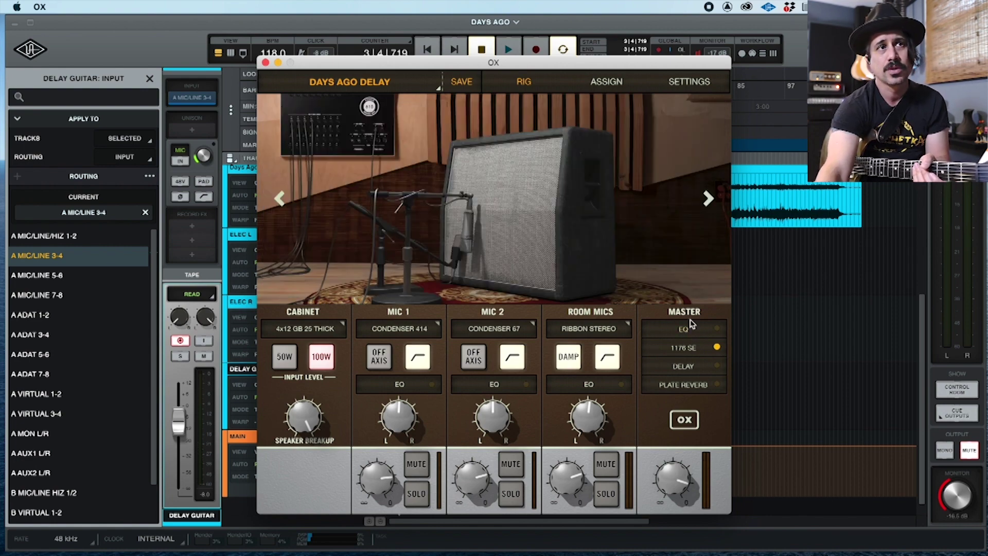
pyautogui.click(683, 350)
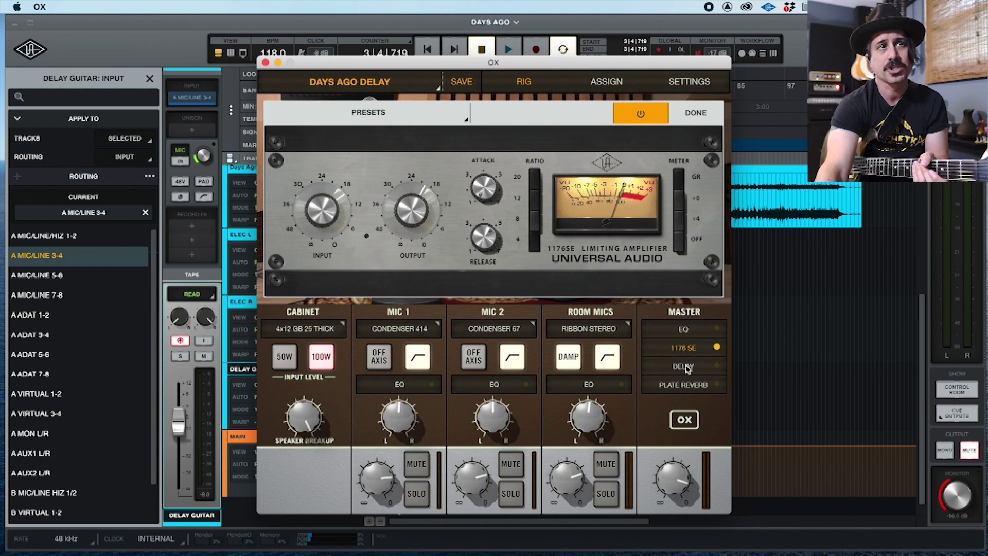
pyautogui.click(686, 366)
pyautogui.click(686, 392)
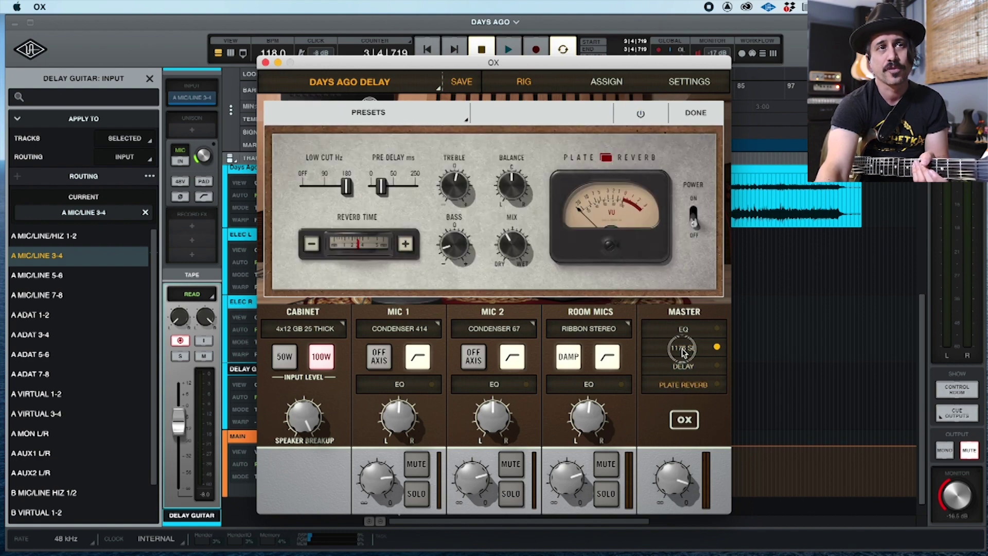
pyautogui.click(683, 350)
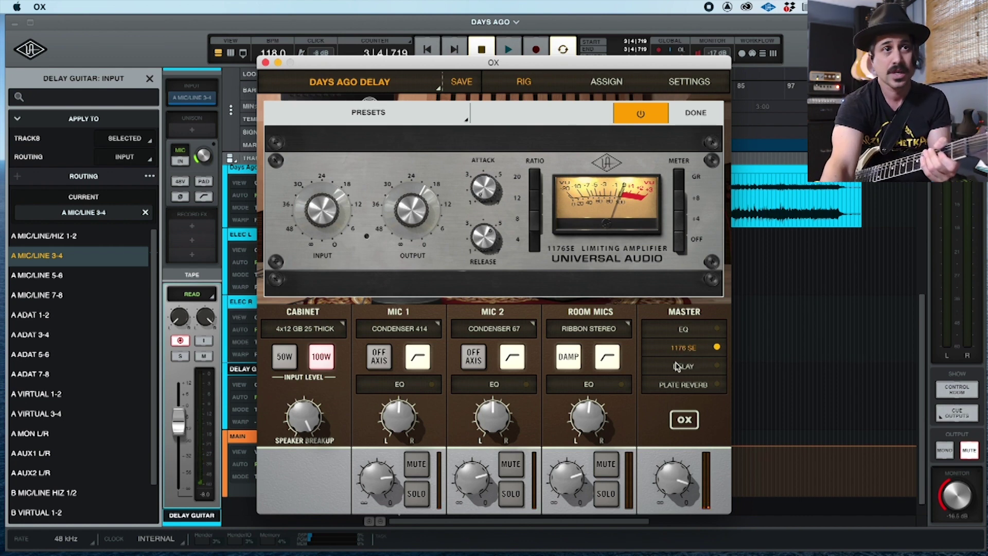
# - Turn on the master plate reverb and close its settings
pyautogui.click(701, 387)
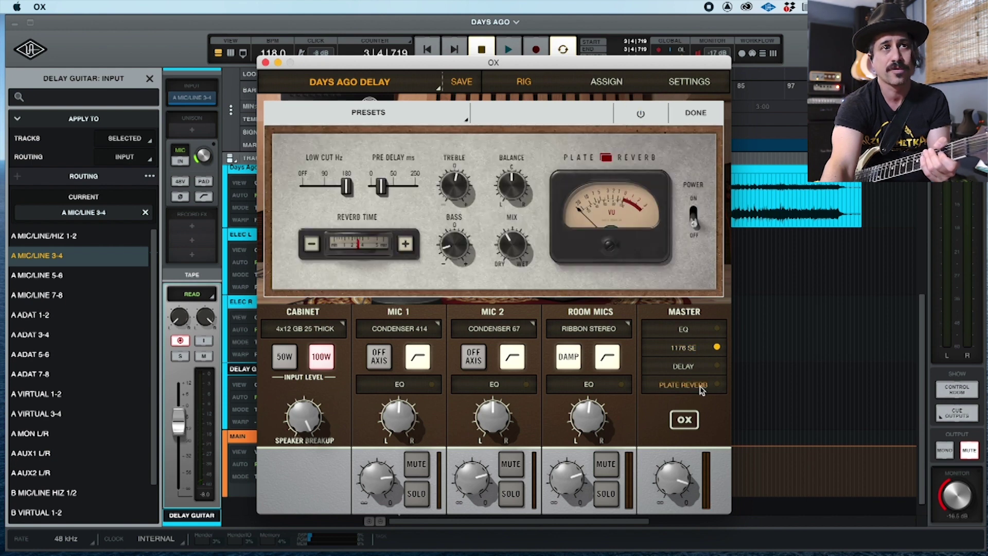
pyautogui.click(716, 385)
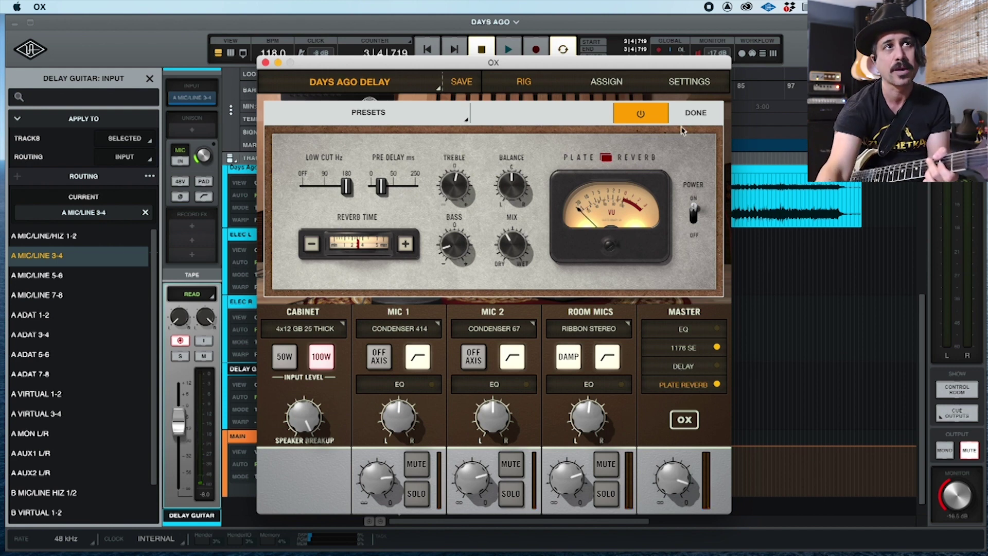
pyautogui.click(696, 114)
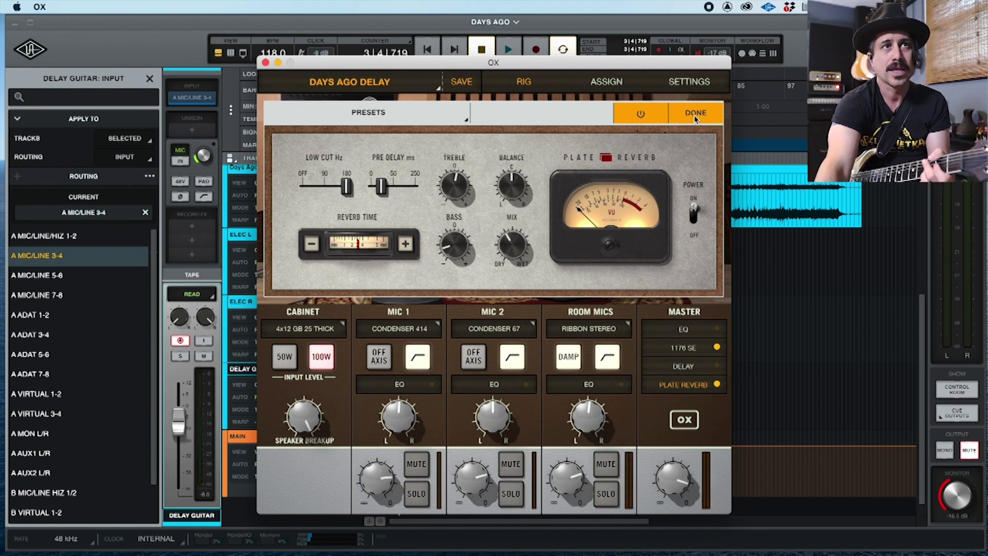
# - Turn on the master delay, review its settings, and return to the rig view
pyautogui.click(687, 366)
pyautogui.click(717, 366)
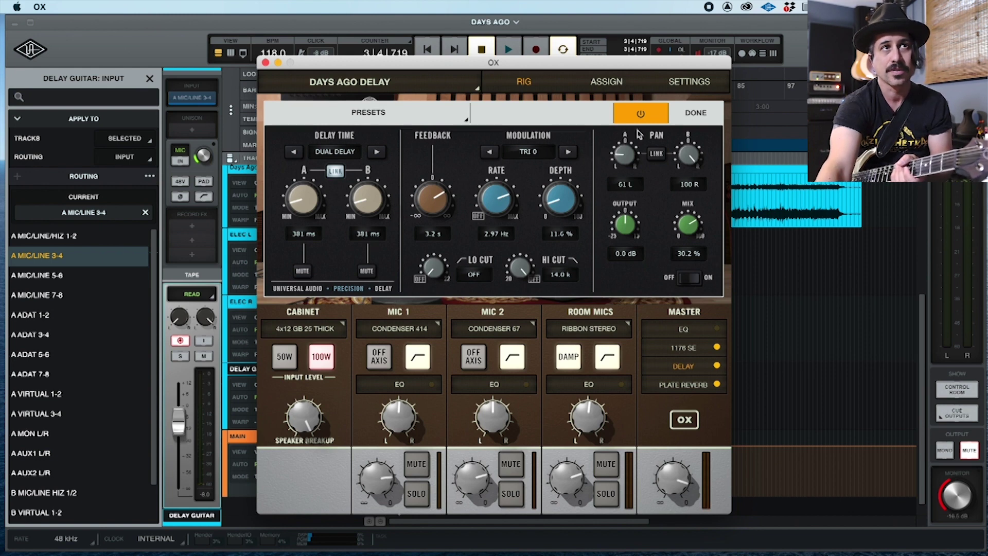
pyautogui.click(711, 121)
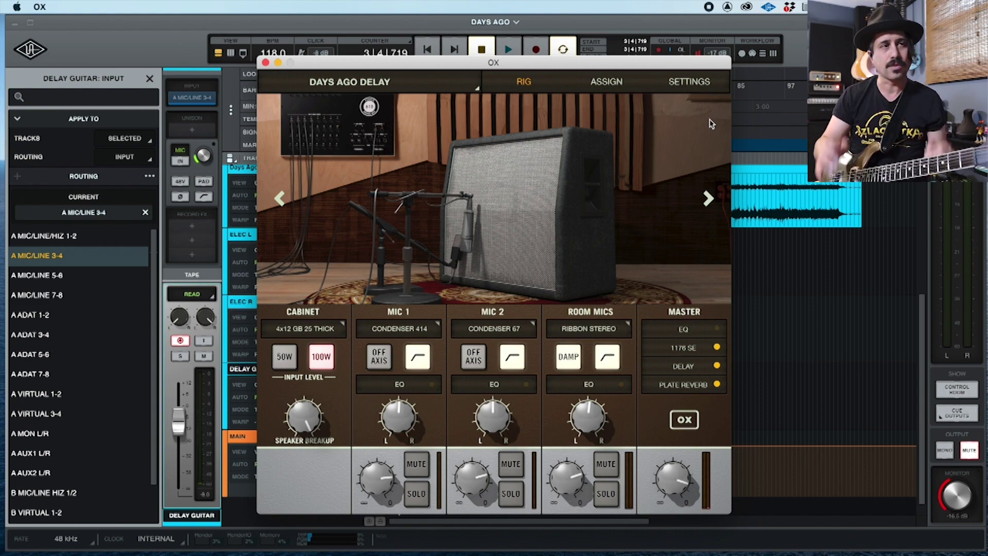
# - Close the OX window and record the DELAY GUITAR take from bar 3 to about bar 51
pyautogui.press('super+w')
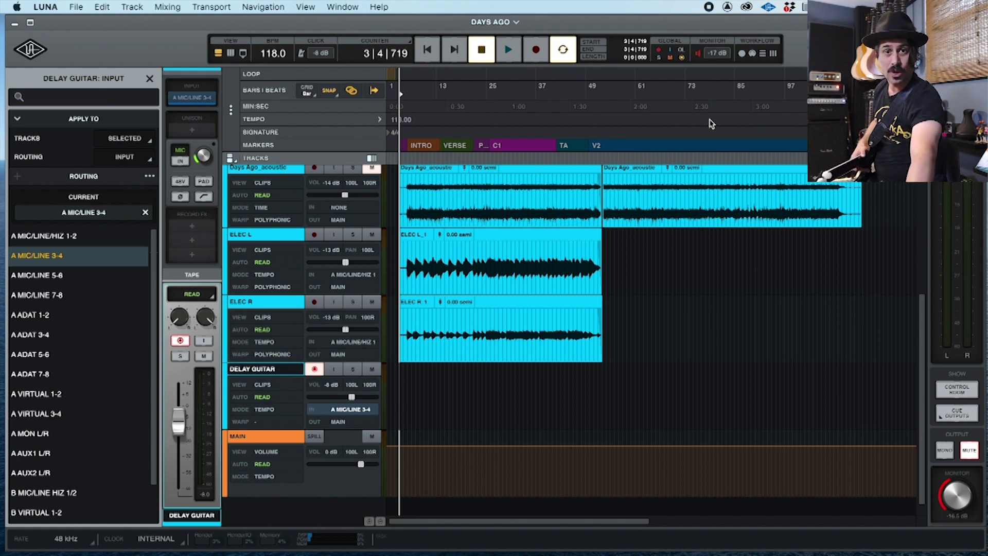
pyautogui.press('space')
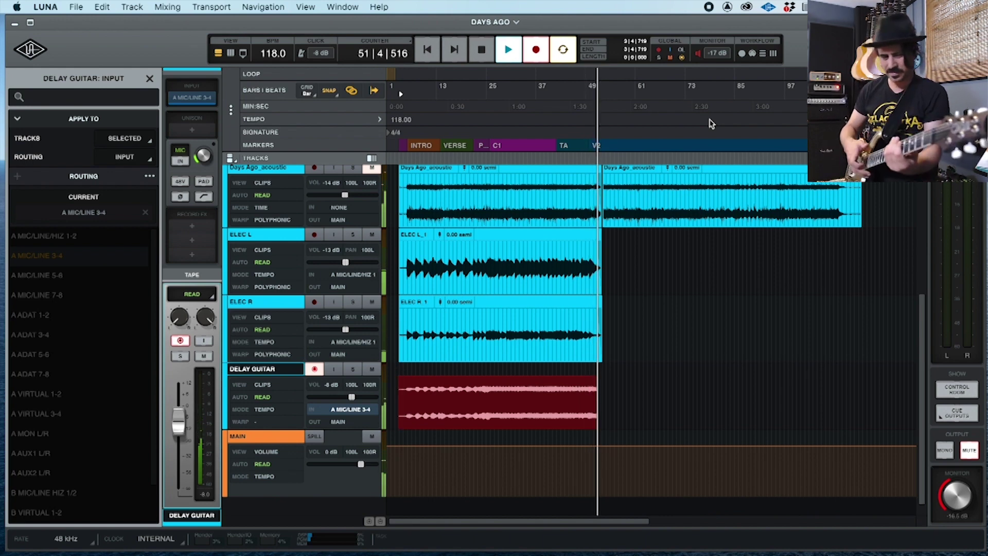
pyautogui.press('space')
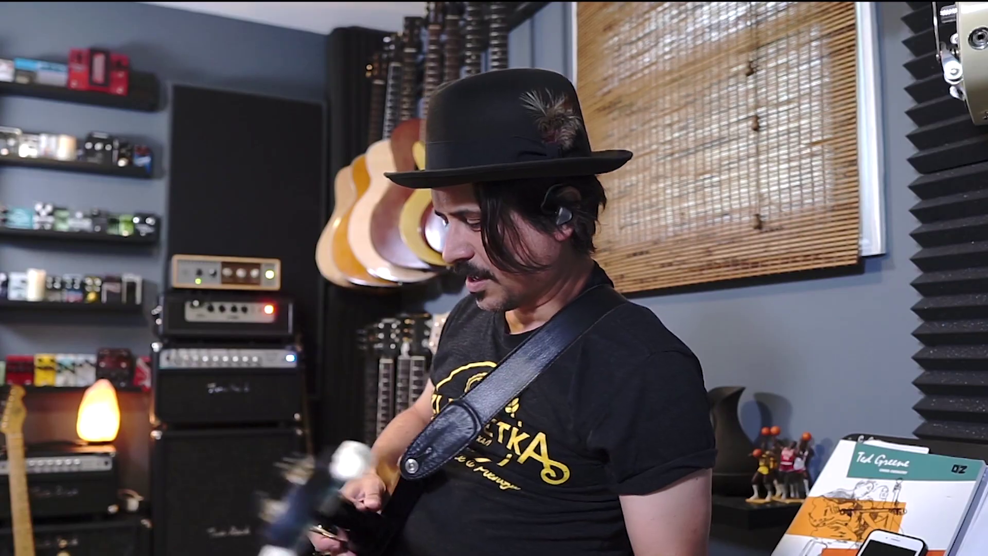
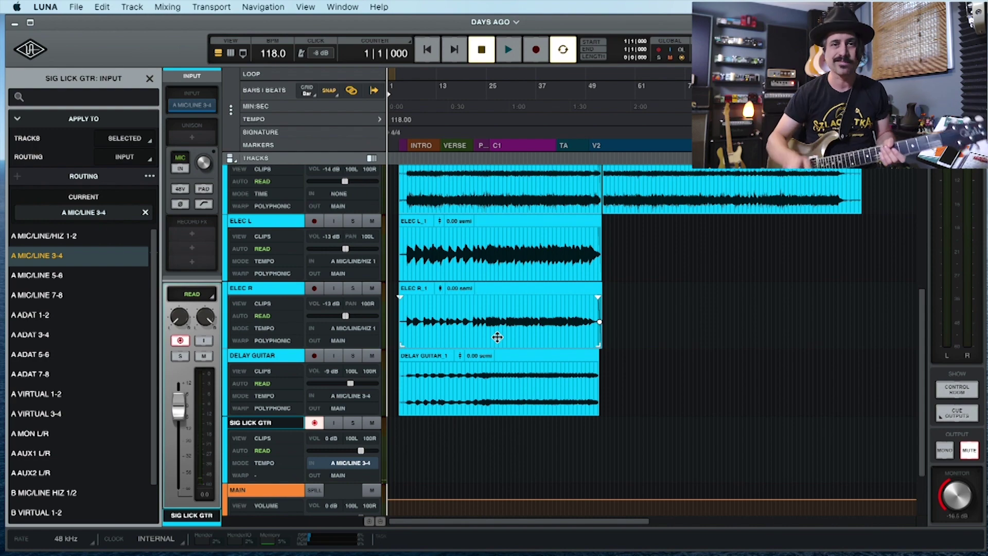
# - Lower the SIG LICK GTR track's volume to about -9 dB and record its take through to about bar 51
pyautogui.scroll(-1, 484, 406)
pyautogui.moveTo(362, 450)
pyautogui.mouseDown()
pyautogui.moveTo(344, 449)
pyautogui.moveTo(352, 449)
pyautogui.mouseUp()
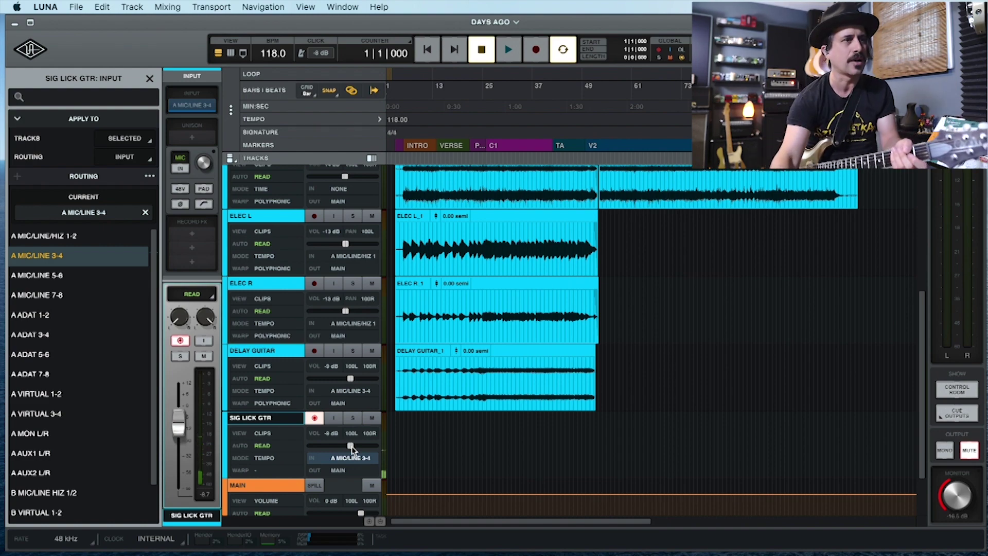
pyautogui.press('r')
pyautogui.scroll(-2, 352, 449)
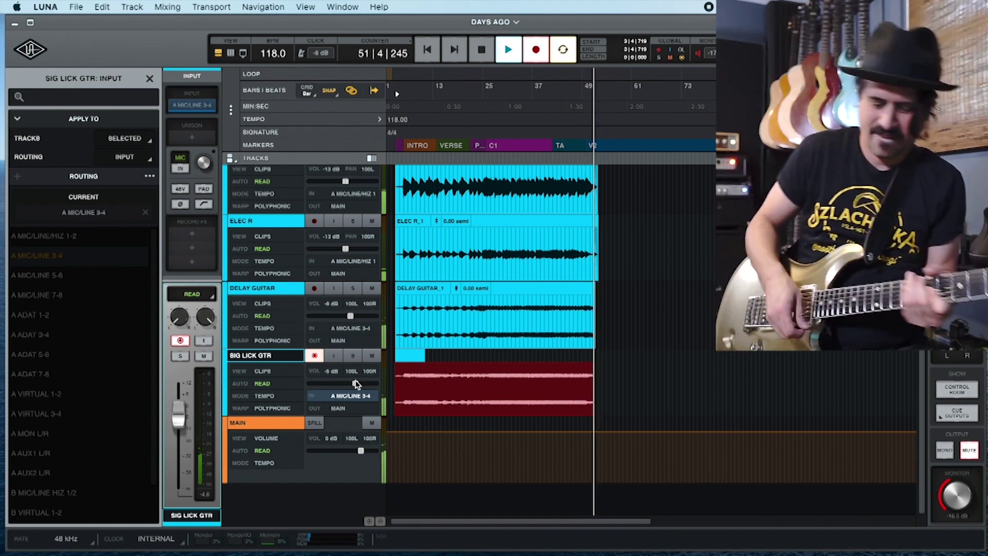
pyautogui.press('space')
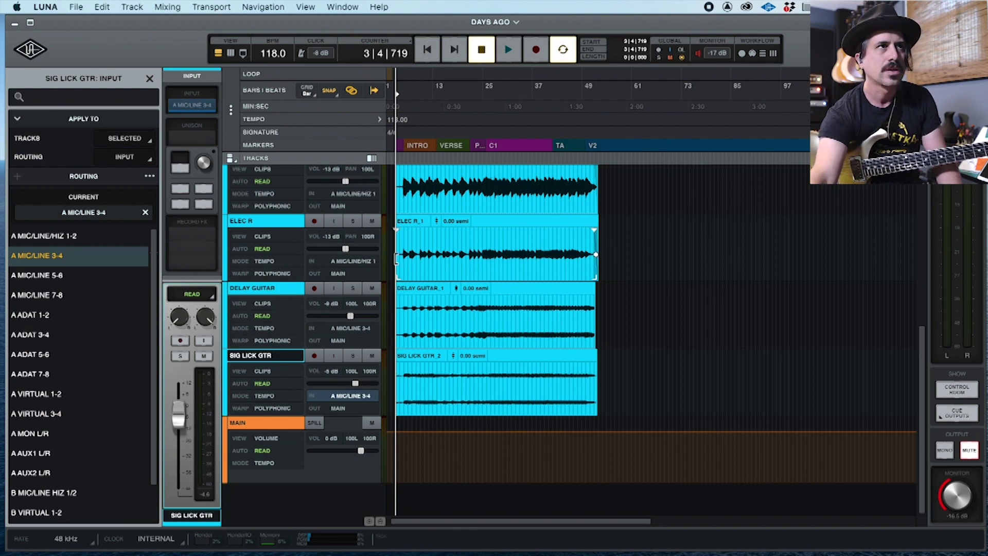
# - Move the playhead to bar 25 near the C1 marker and solo ELEC L, ELEC R, DELAY GUITAR and SIG LICK GTR in the mixer
pyautogui.click(482, 146)
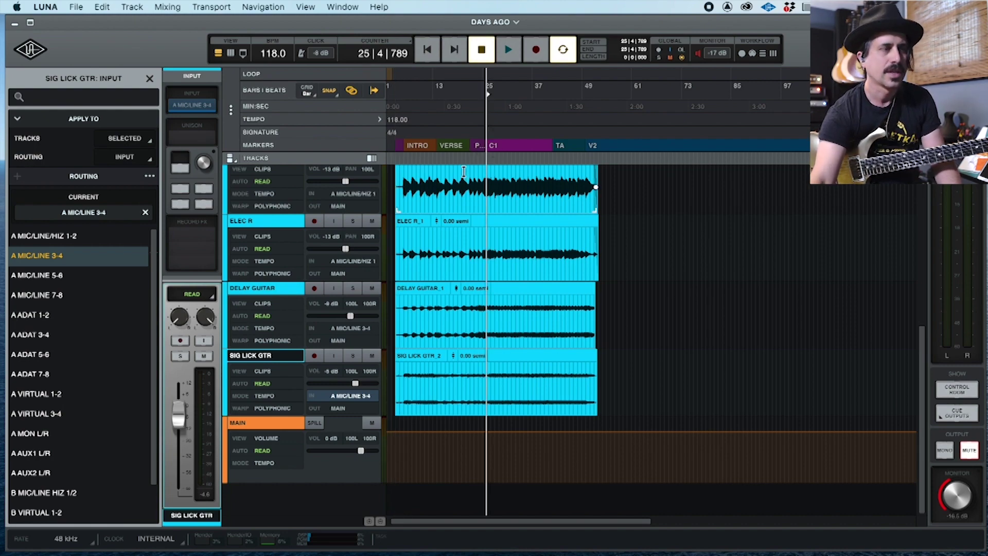
pyautogui.press('super+equal')
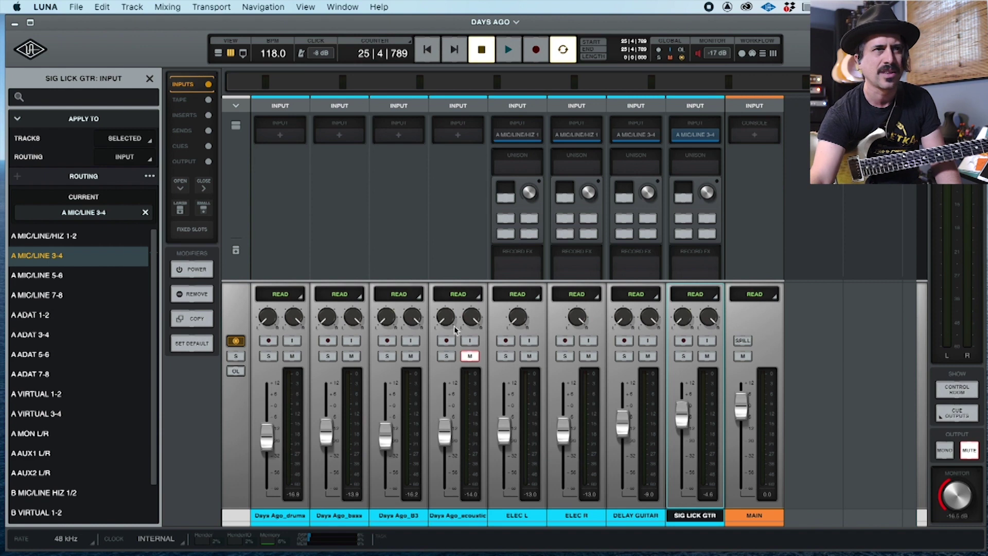
pyautogui.click(469, 355)
pyautogui.click(505, 356)
pyautogui.click(564, 356)
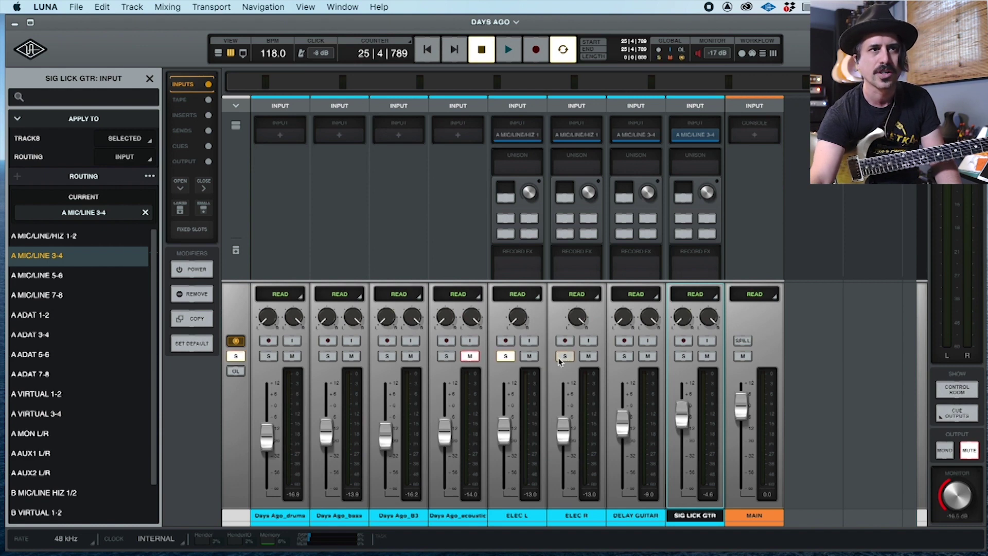
pyautogui.click(624, 356)
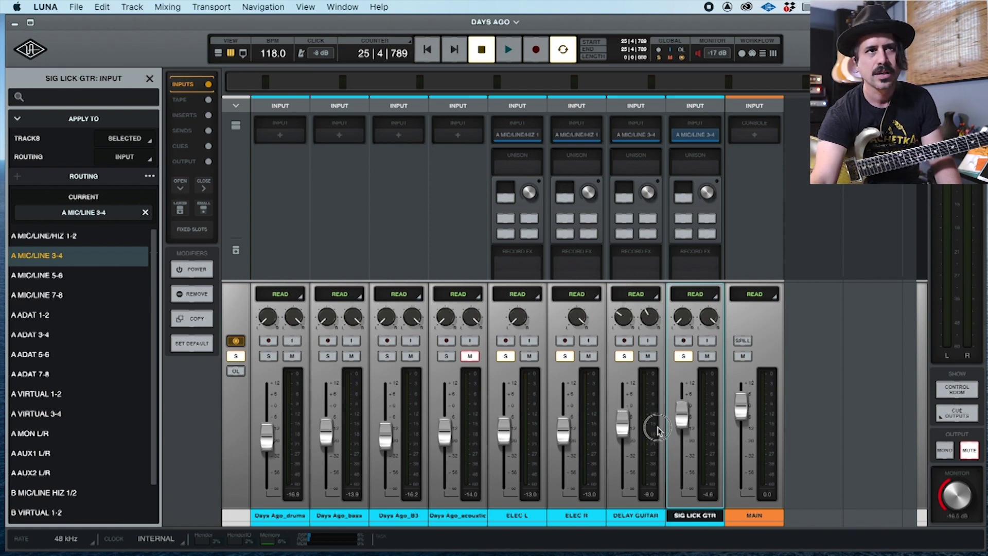
# - Pan SIG LICK GTR to about 36R and 37R, and raise its volume to -1.7 dB during playback
pyautogui.moveTo(687, 320); pyautogui.dragTo(705, 242)
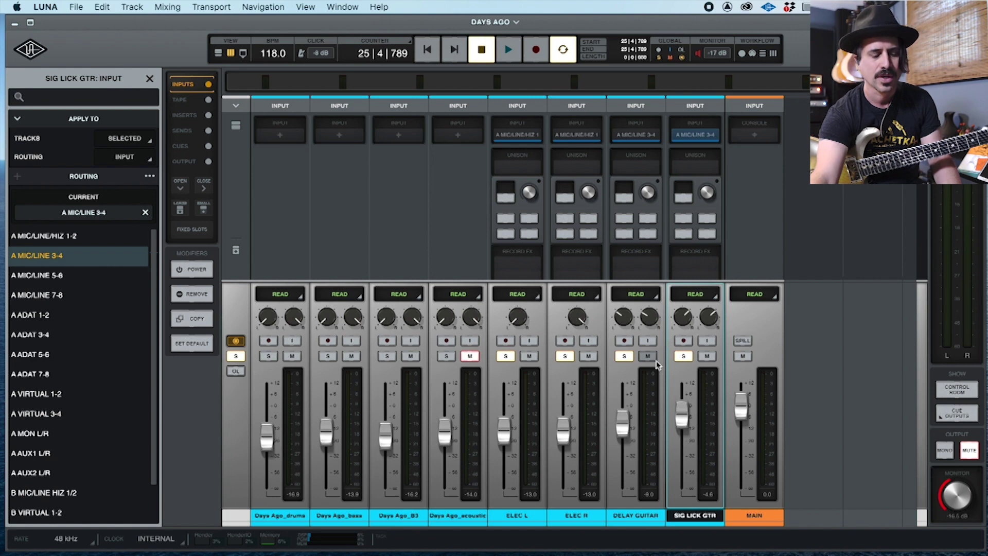
pyautogui.press('space')
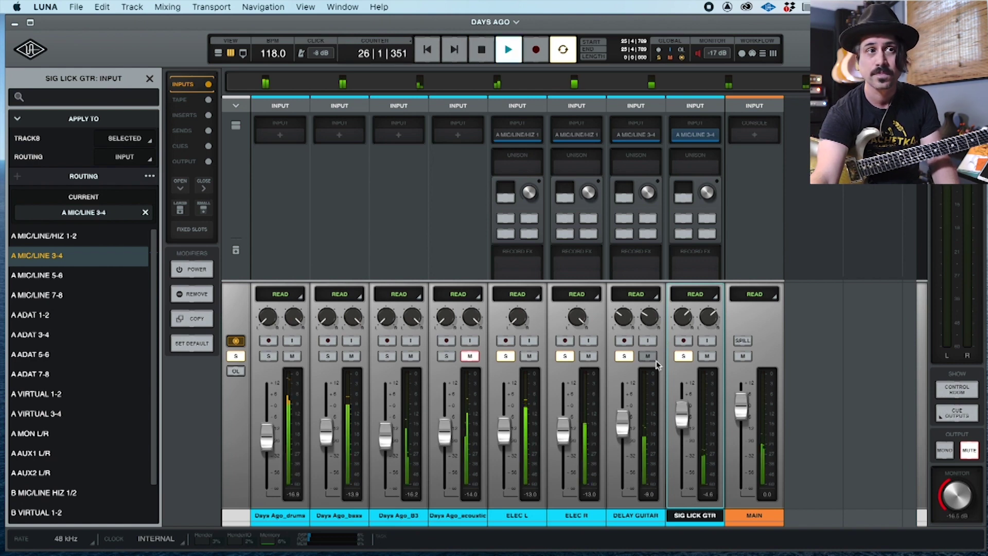
pyautogui.moveTo(682, 416); pyautogui.dragTo(684, 411)
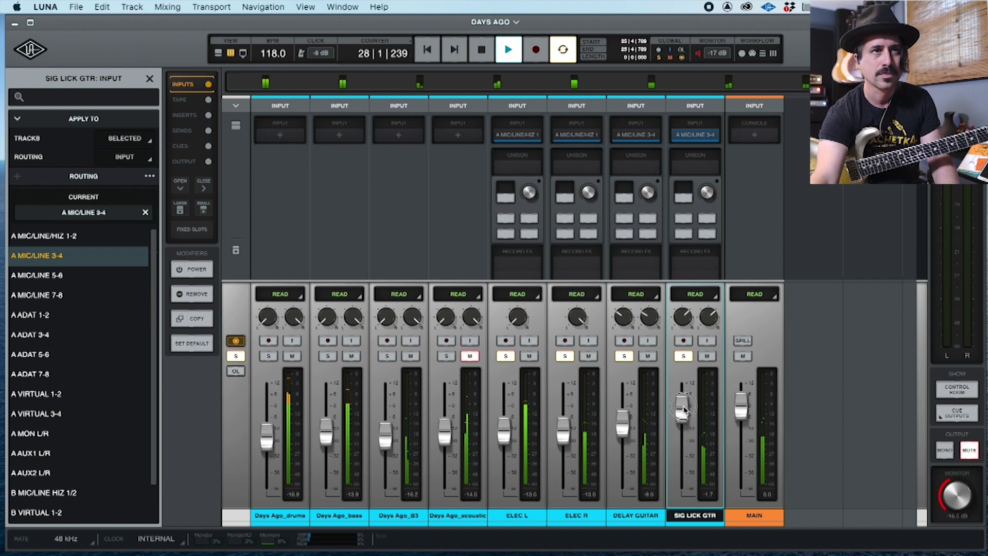
# - Compare the blend without ELEC L and ELEC R soloed, set ELEC R's volume to -10 dB, and solo both again
pyautogui.click(504, 358)
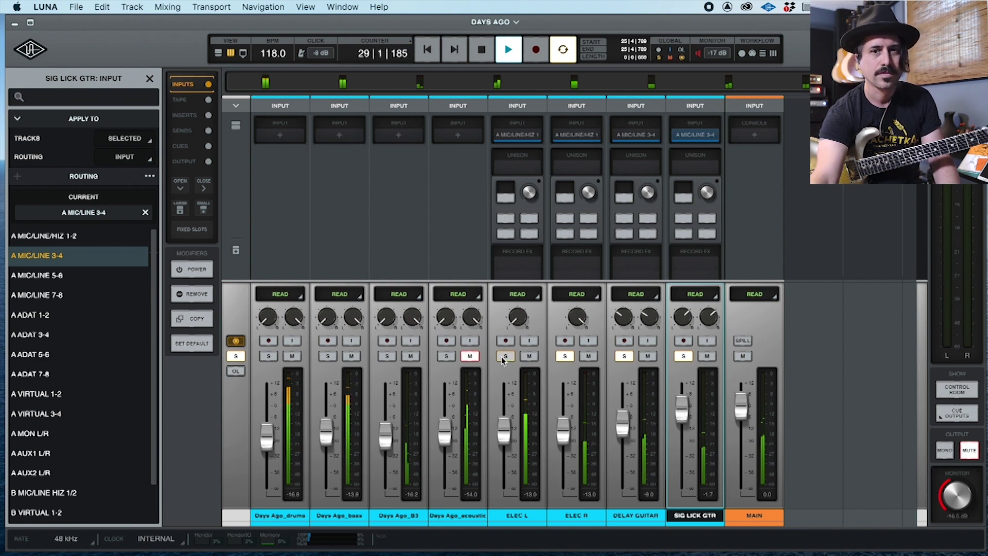
pyautogui.click(565, 356)
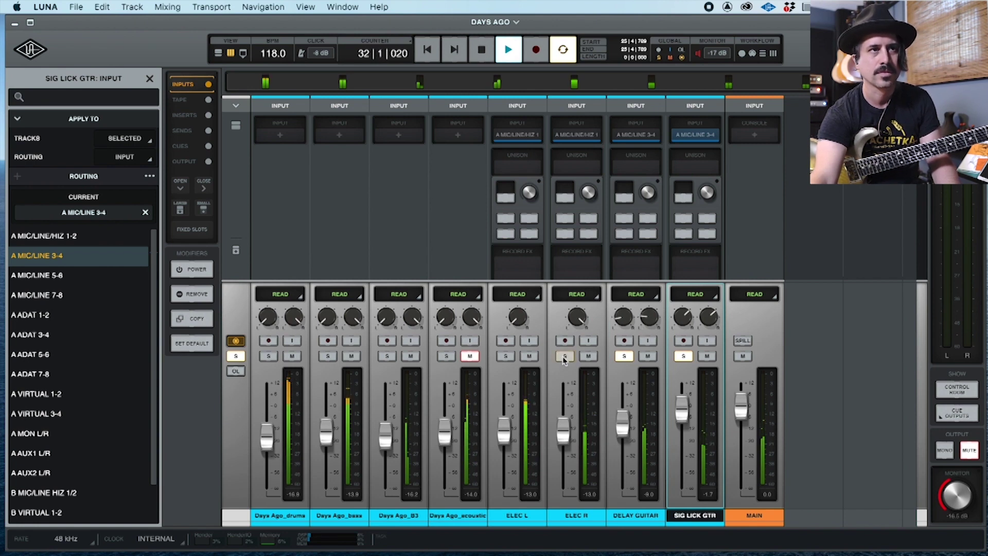
pyautogui.moveTo(565, 434); pyautogui.dragTo(570, 423)
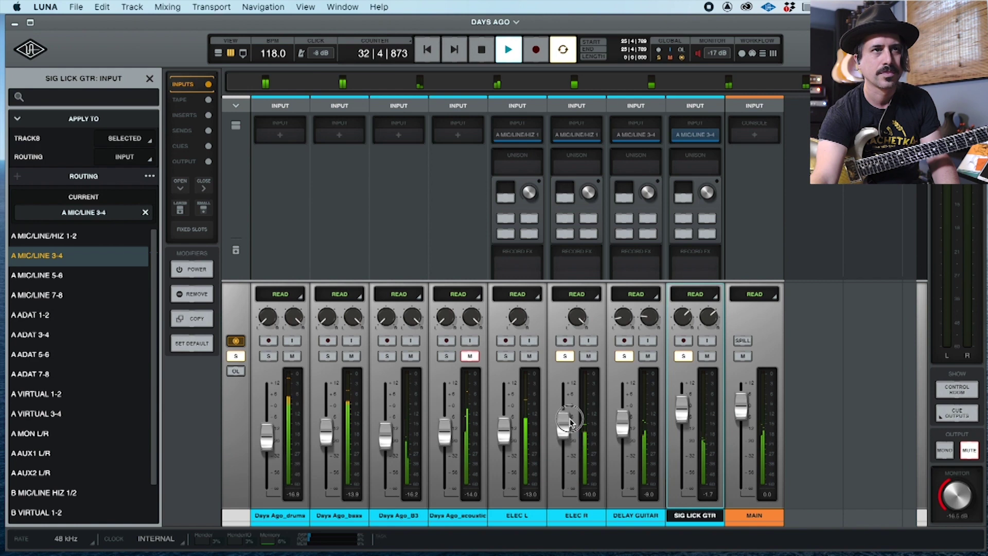
pyautogui.click(506, 355)
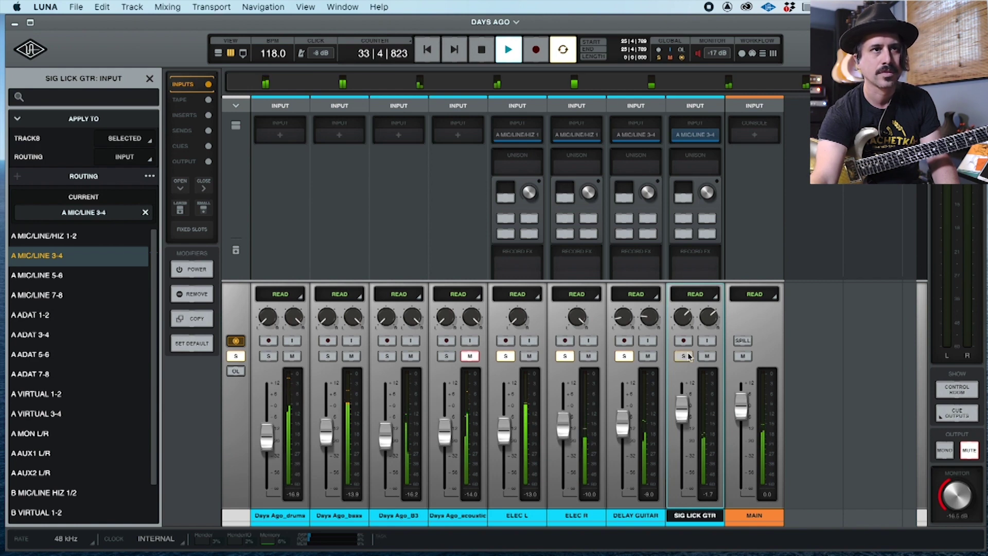
# - Clear all track solos, lower SIG LICK GTR to -6.5 dB in the full mix, and nudge its volume slightly back up
pyautogui.click(237, 356)
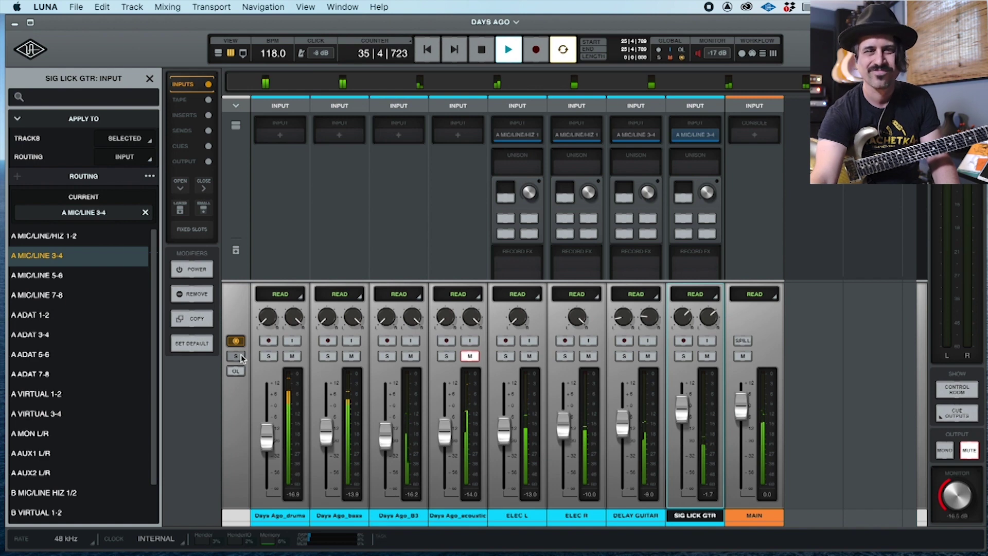
pyautogui.moveTo(681, 409); pyautogui.dragTo(683, 421)
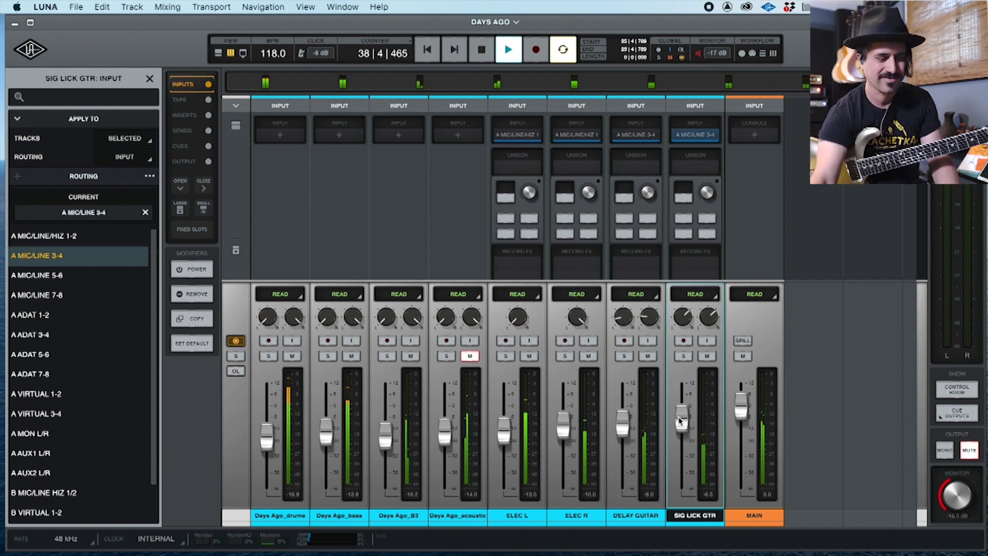
pyautogui.press('super+equal')
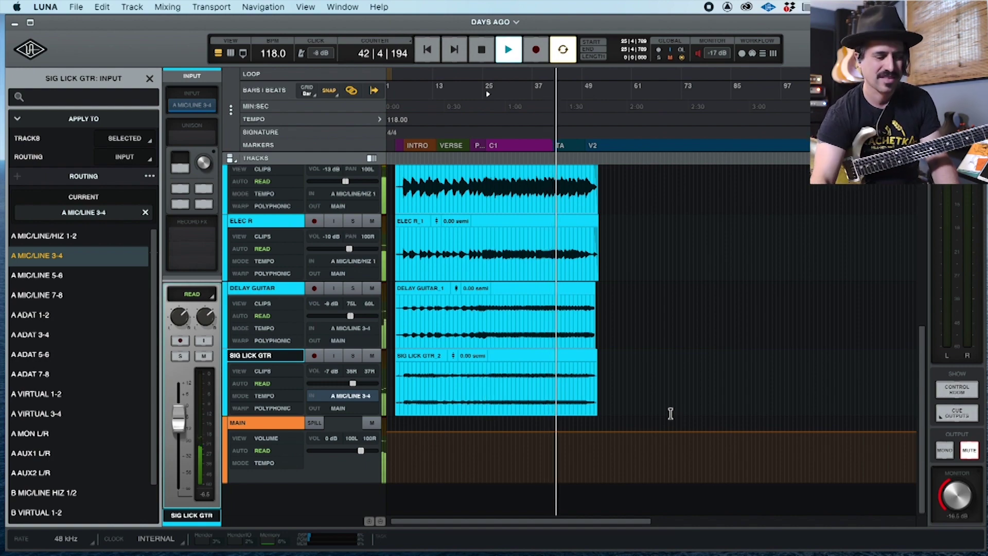
pyautogui.press('super+equal')
pyautogui.moveTo(683, 421); pyautogui.dragTo(684, 418)
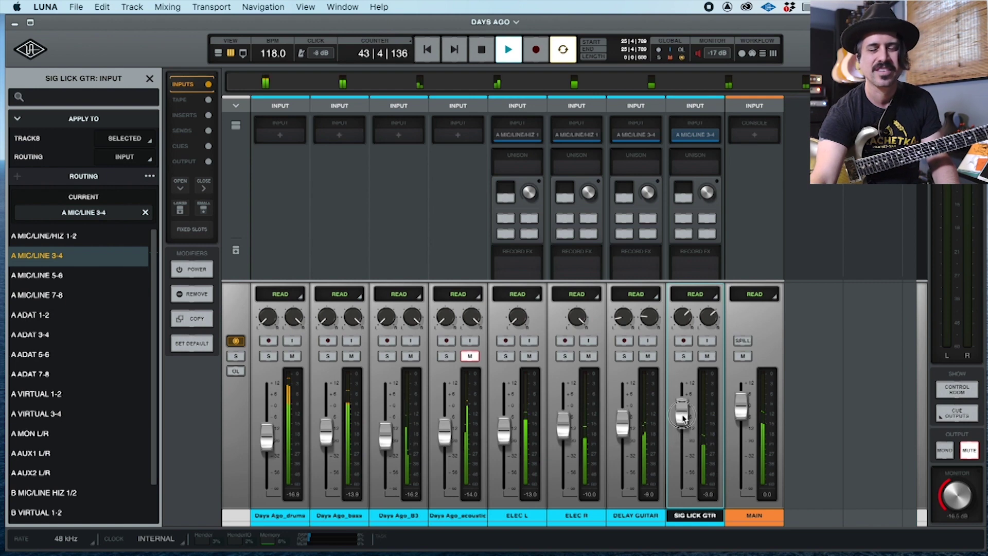